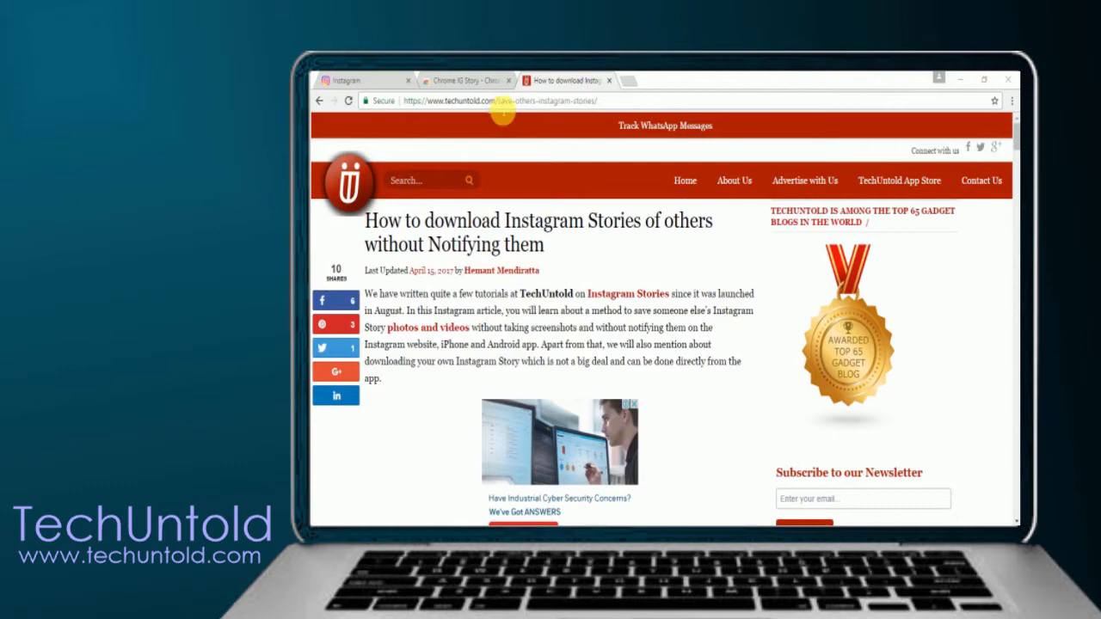
- Switch from the TechUntold article to the Chrome IG Story tab in the Web Store
left_click(482, 81)
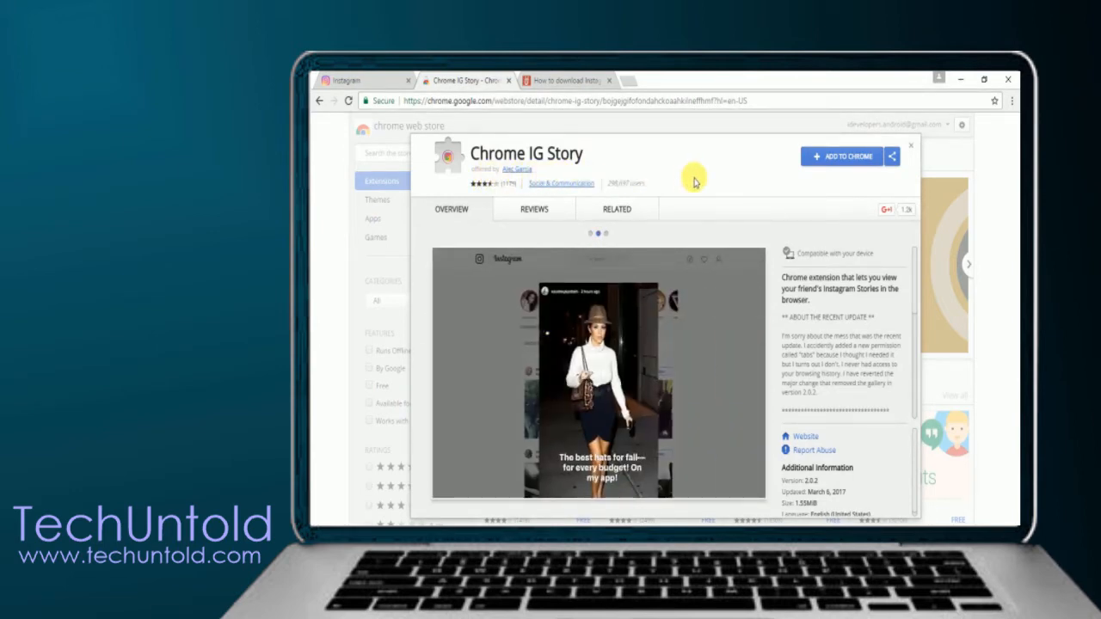
- Add Chrome IG Story to Chrome, confirm the install and dismiss the 'has been added' popup
left_click(848, 156)
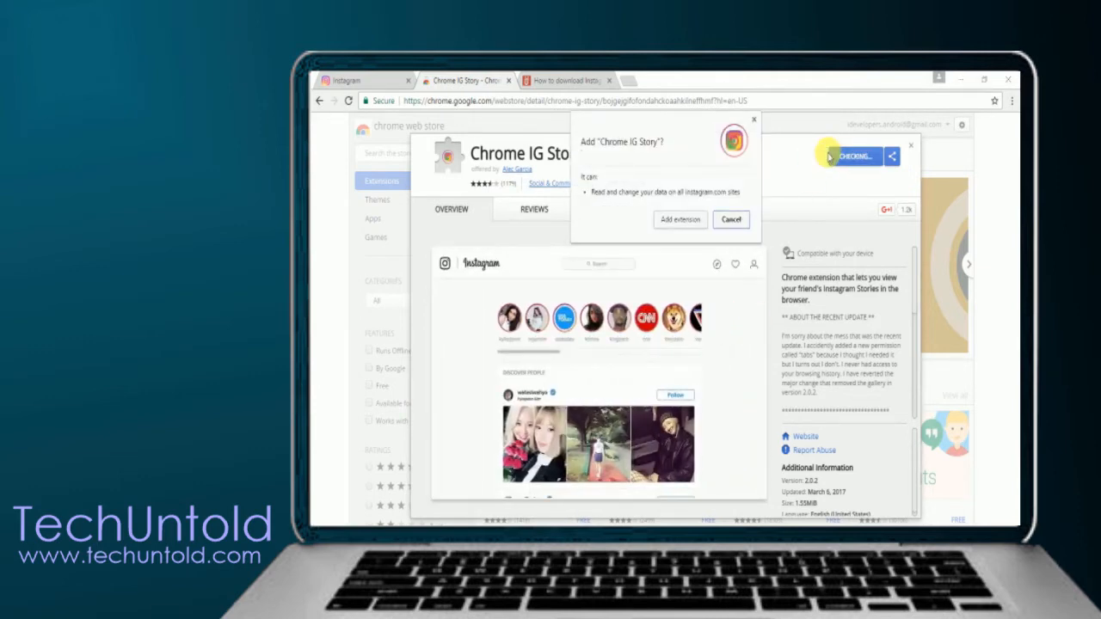
left_click(680, 220)
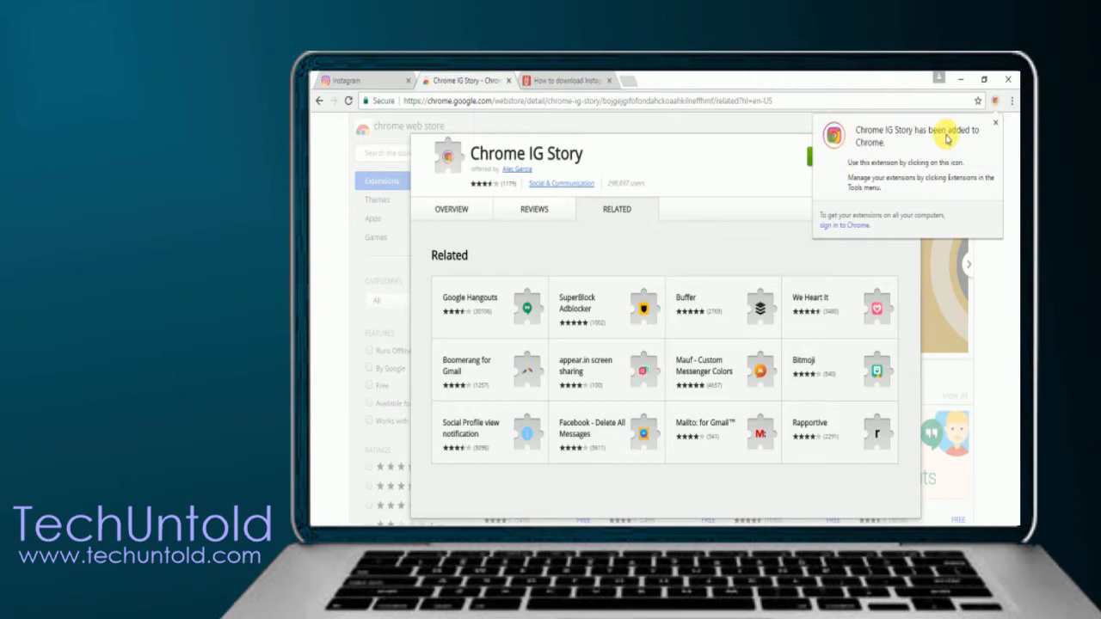
left_click(997, 127)
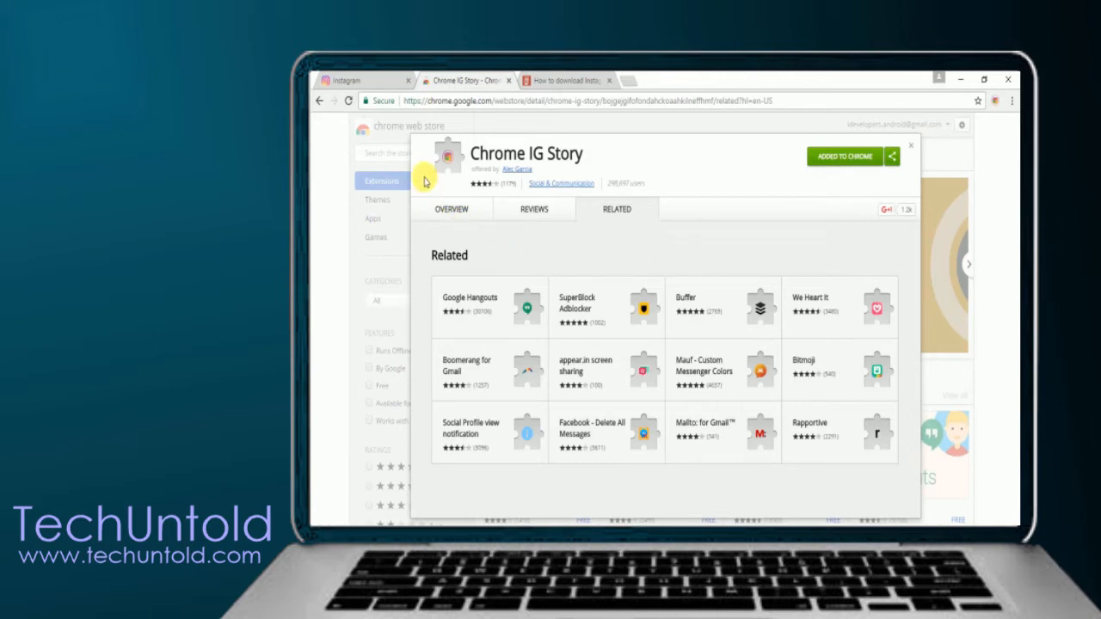
- Reload the Instagram home feed so the extension's Download option becomes available
left_click(385, 79)
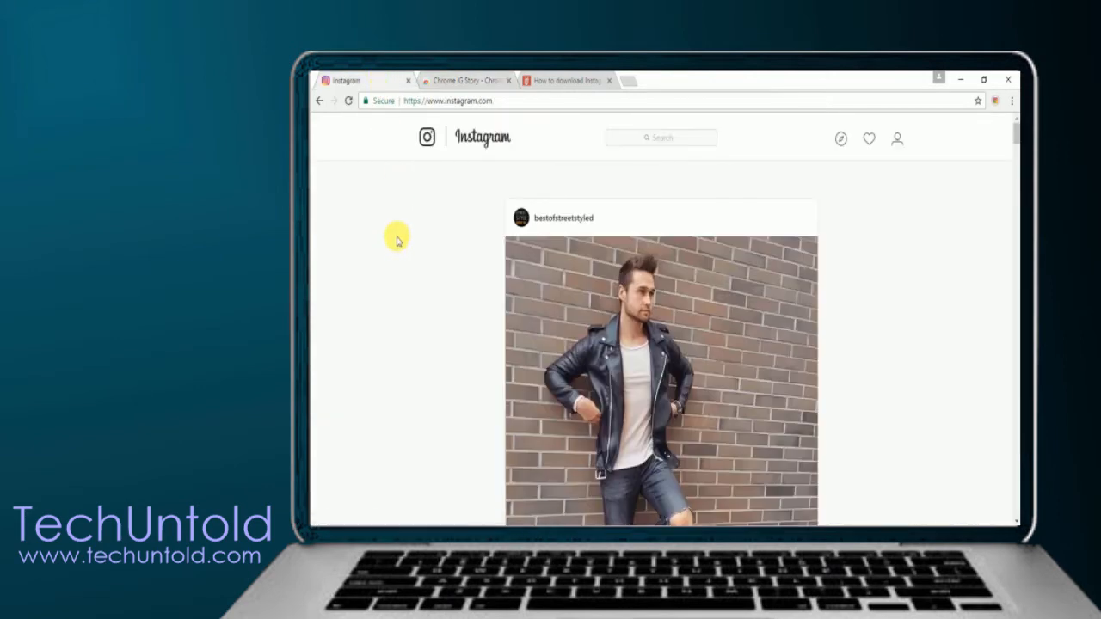
left_click(349, 101)
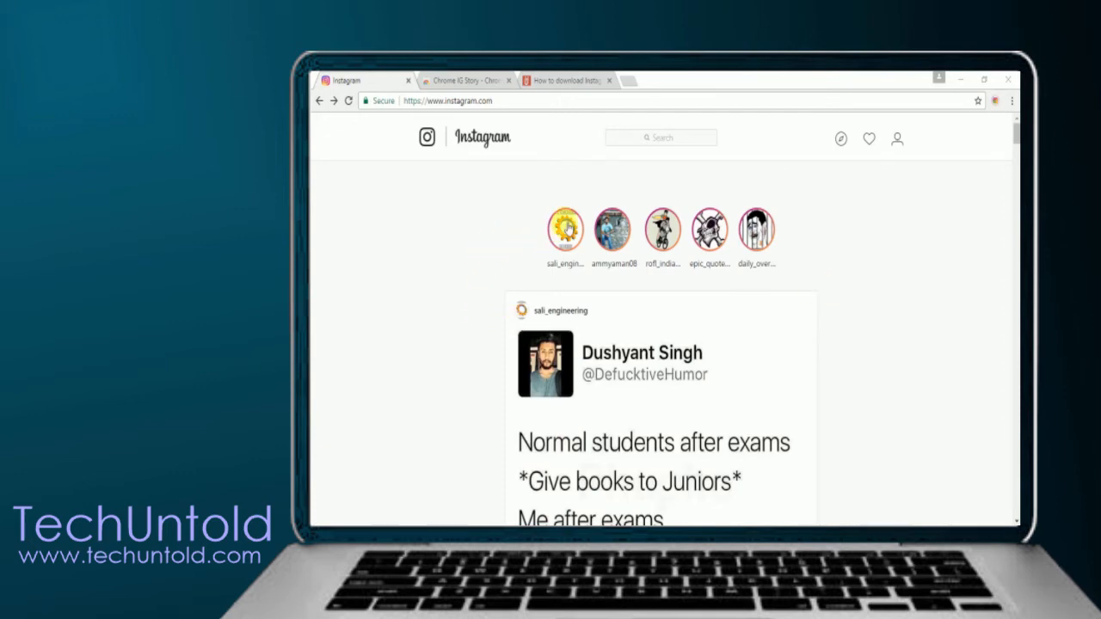
- Download the sali_engineering story as a zip via the first avatar's Download option
right_click(565, 228)
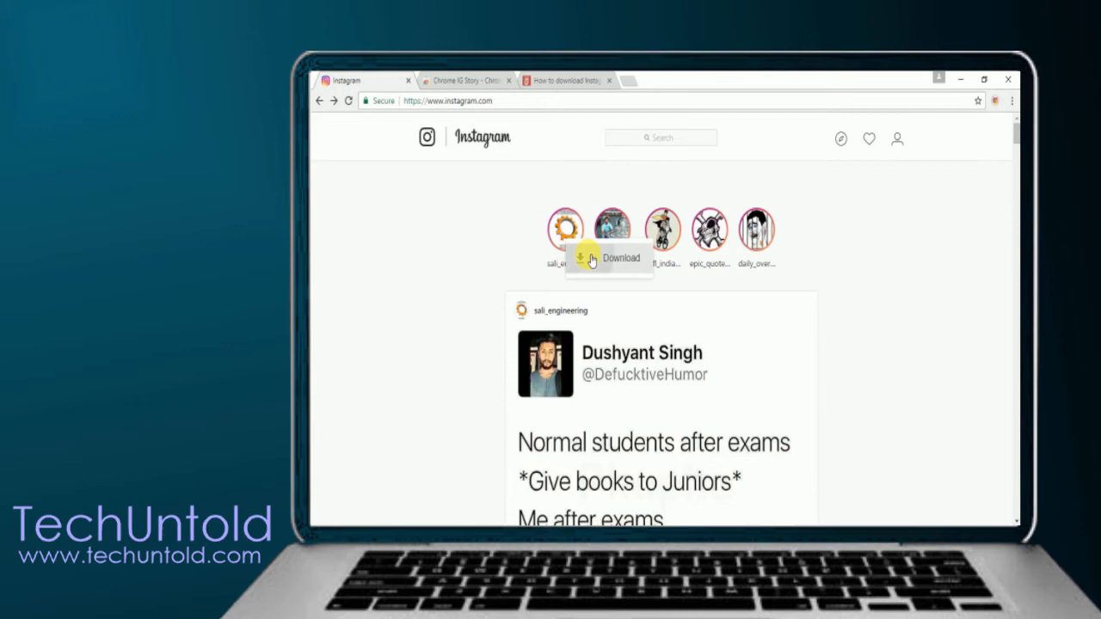
left_click(570, 262)
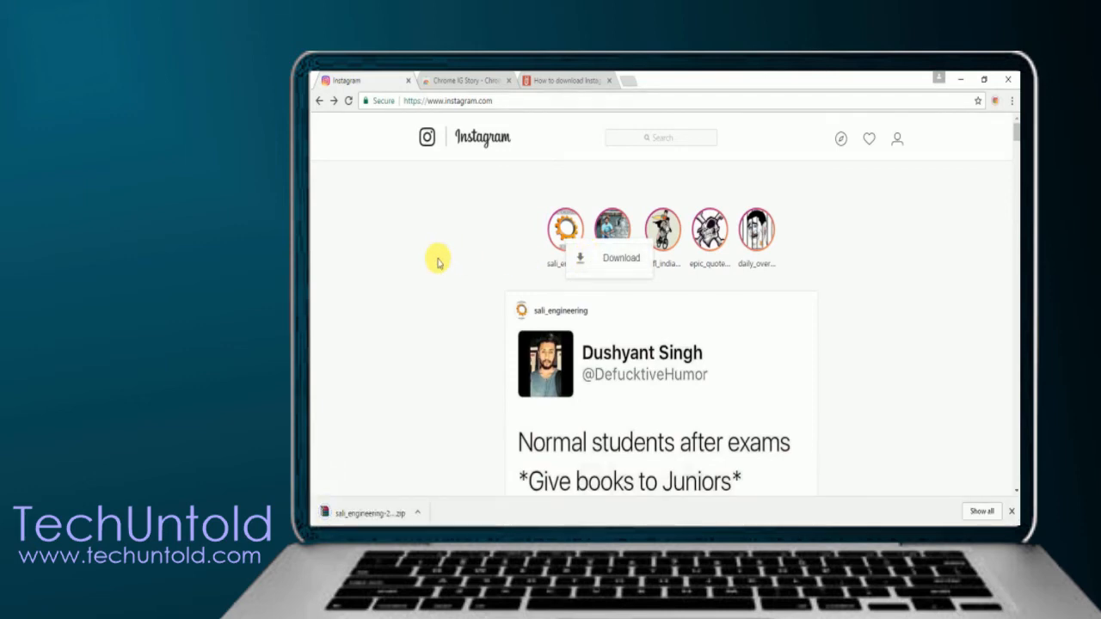
left_click(439, 262)
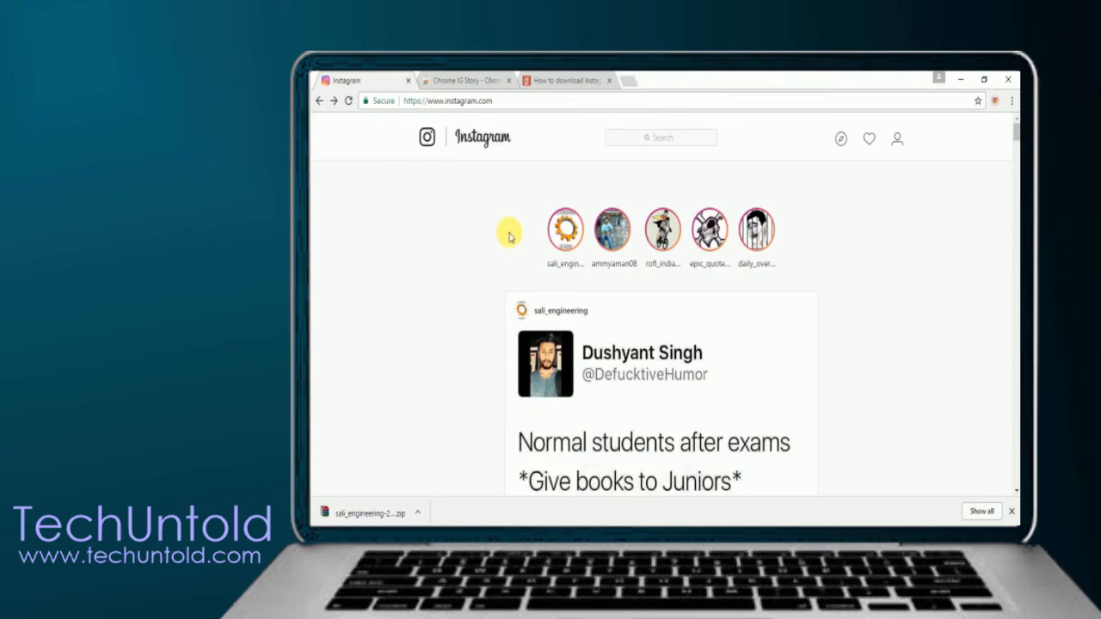
- View and close the sali_engineering story, then play the last story showing the trendzone92 post
left_click(568, 237)
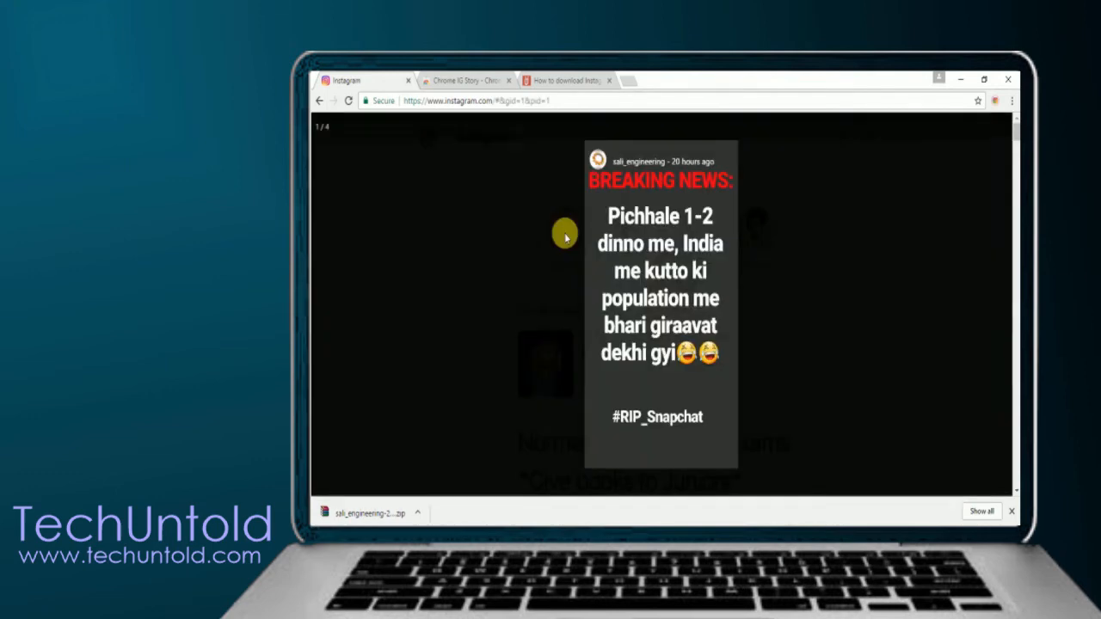
left_click(490, 245)
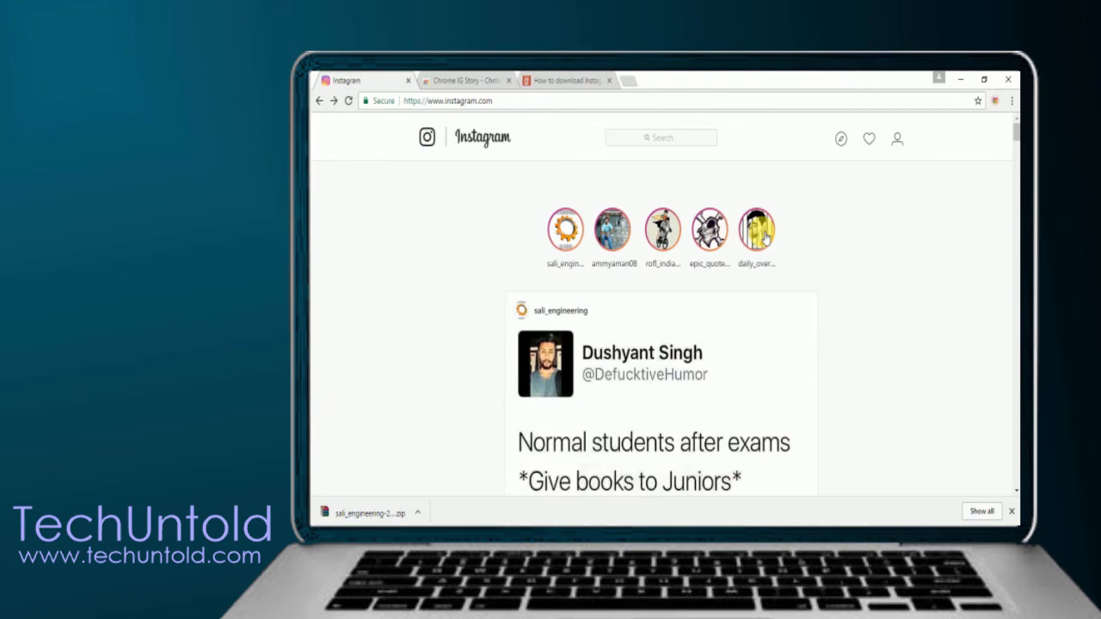
left_click(755, 230)
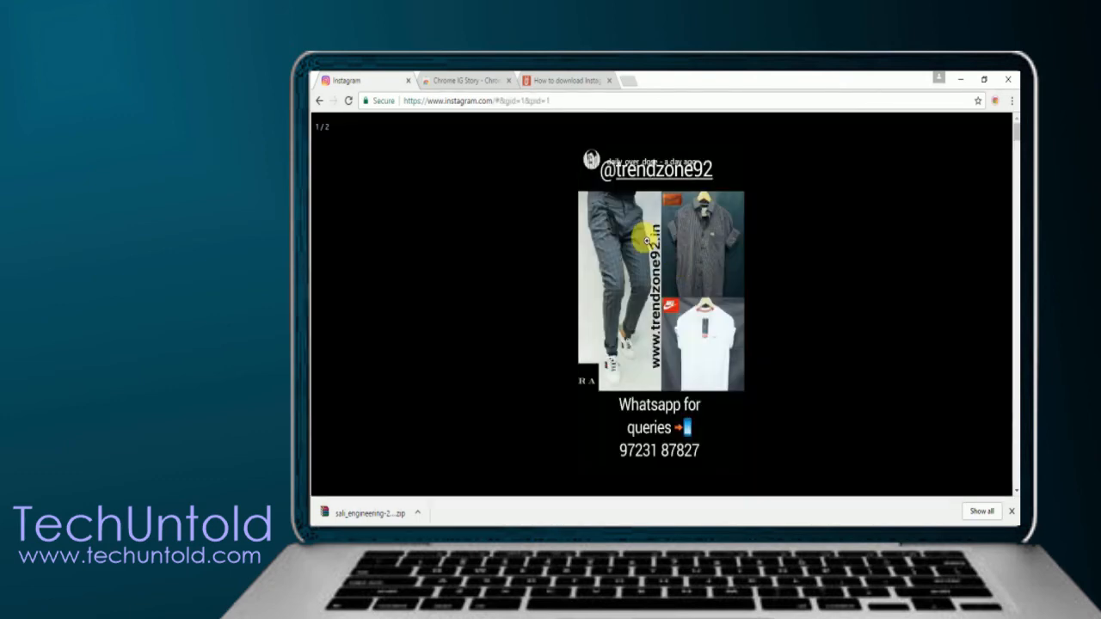
- Save the trendzone92 story picture as a JPG image to the Desktop via 'Save image as...'
right_click(645, 236)
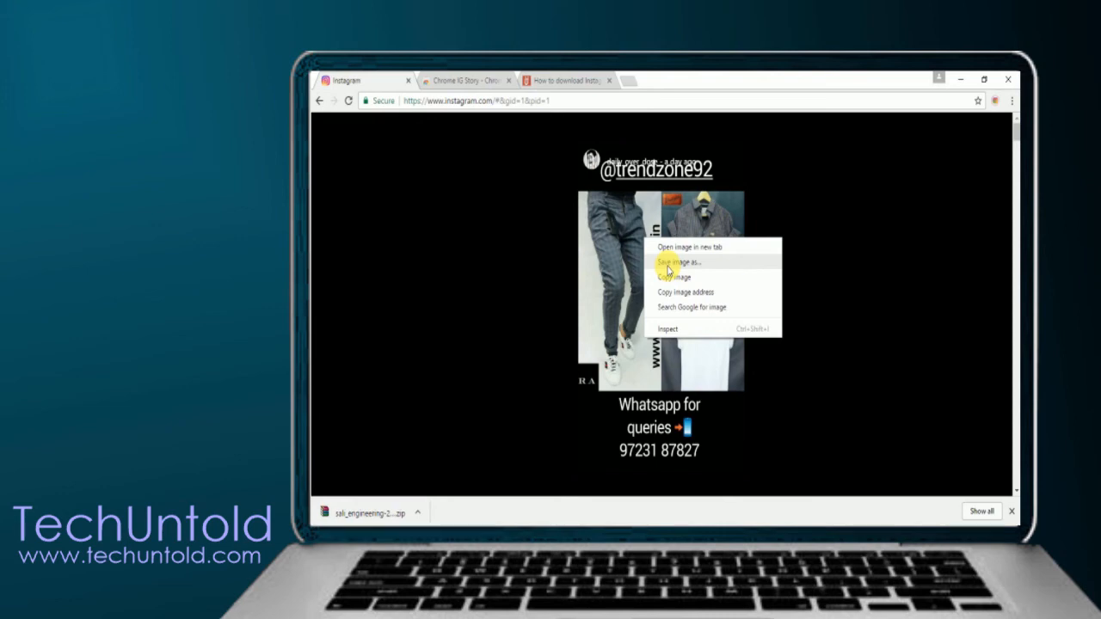
left_click(668, 268)
left_click(384, 209)
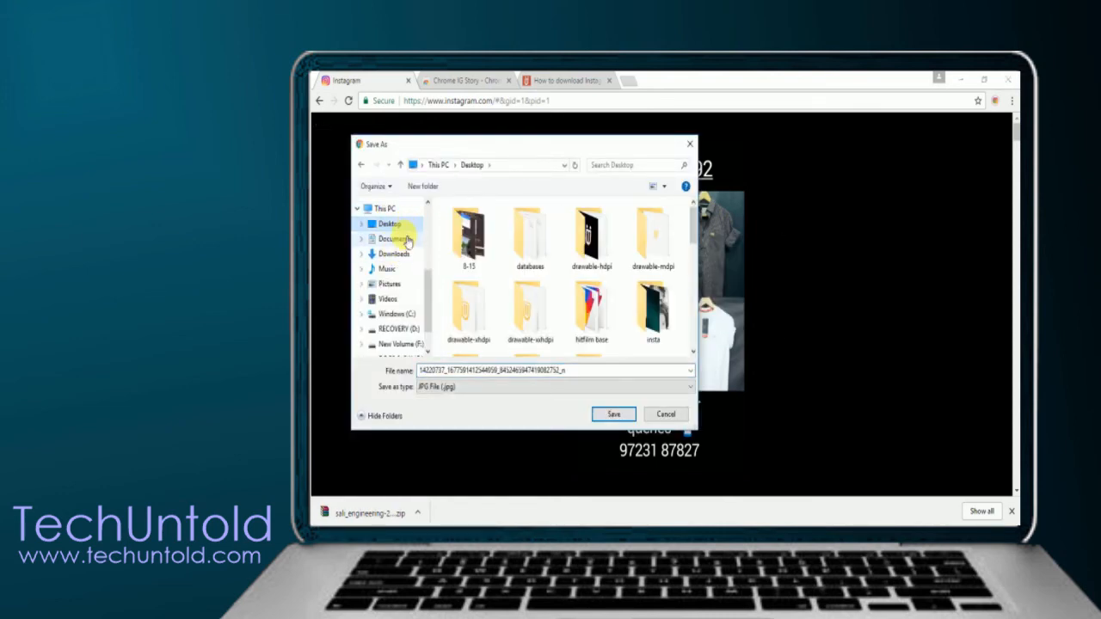
left_click(690, 144)
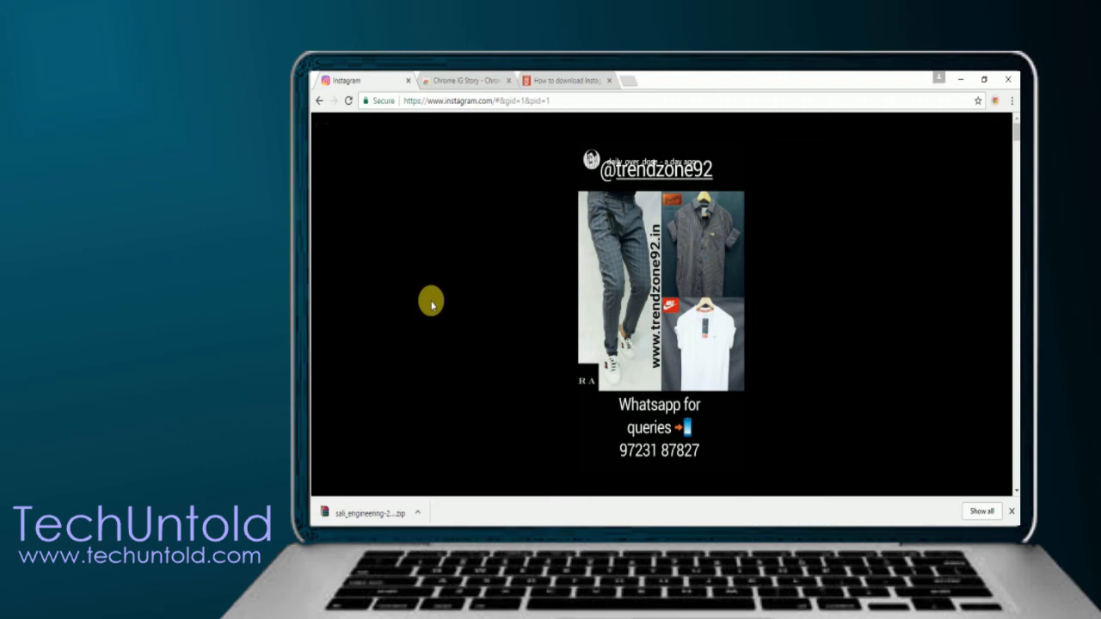
- Close the story viewer to return to the home feed with the stories row
left_click(432, 303)
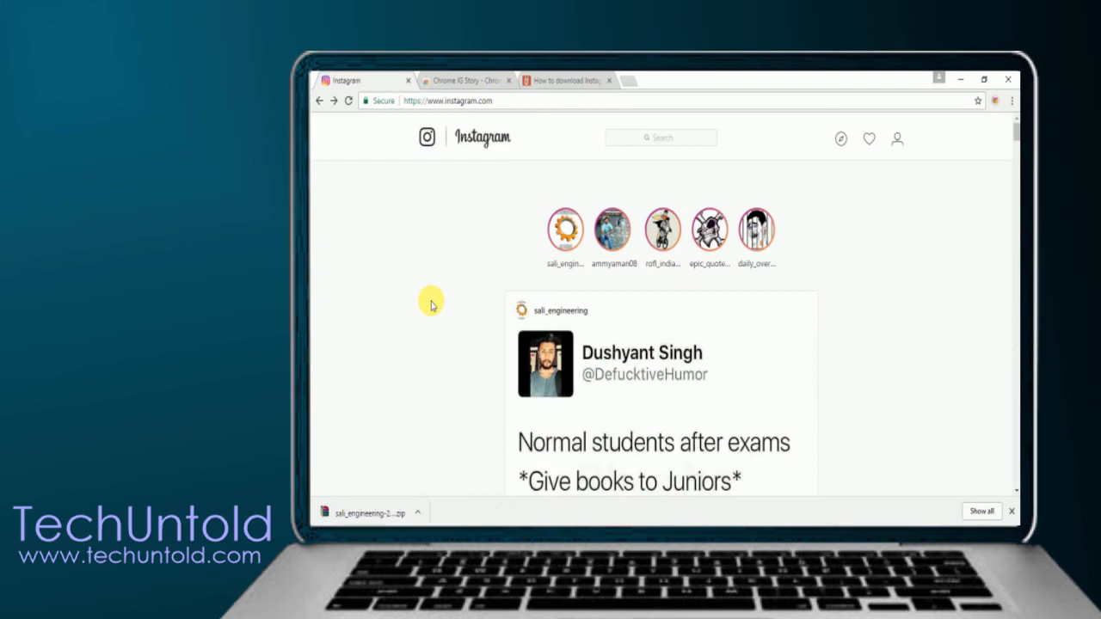